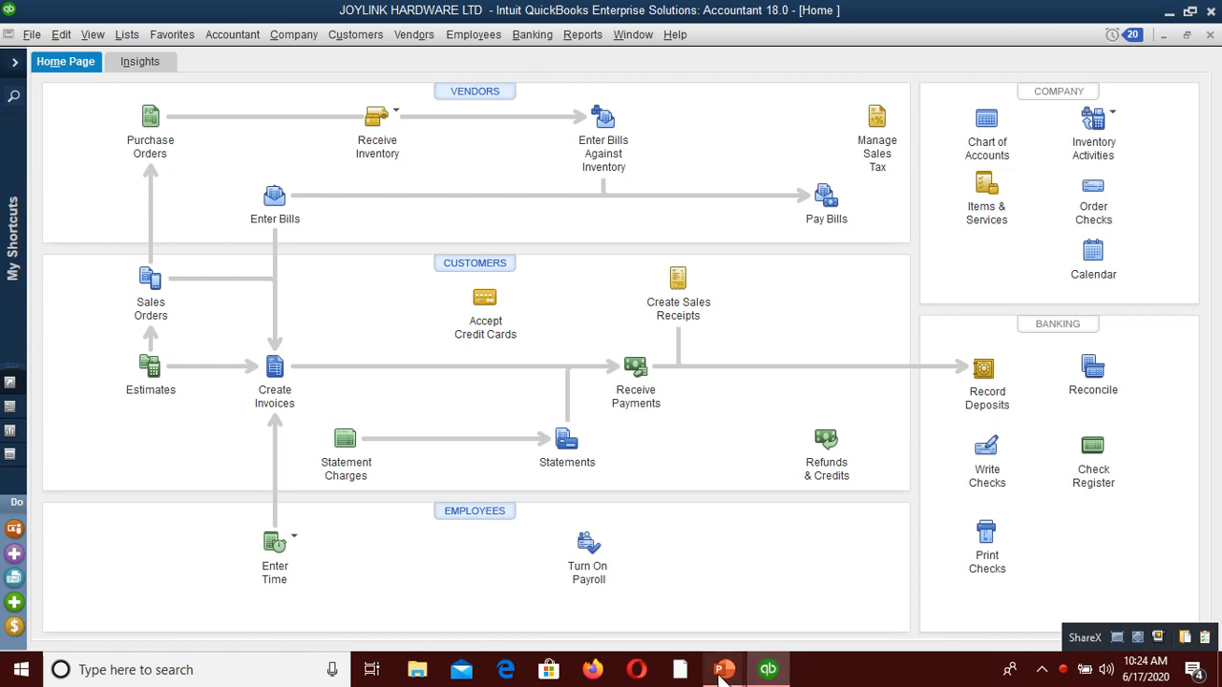
# - Check the COOP LOAN balance in the chart of accounts and return to the home page
pyautogui.moveTo(763, 674)
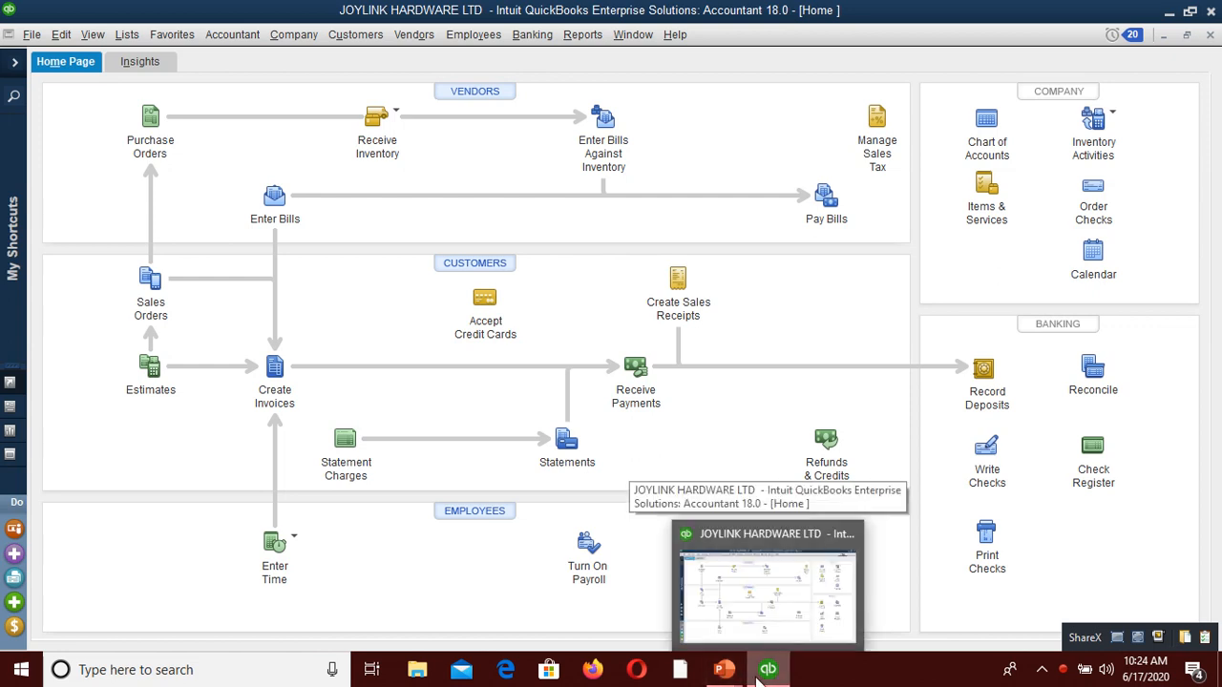
pyautogui.click(986, 134)
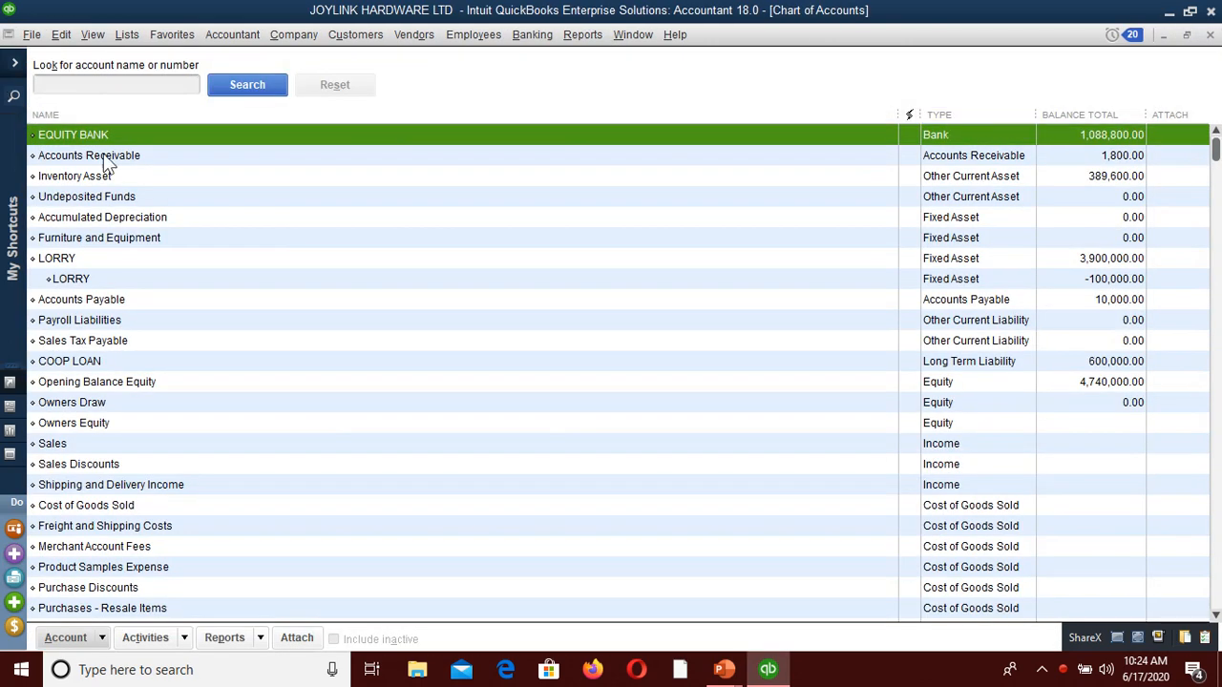
pyautogui.click(976, 366)
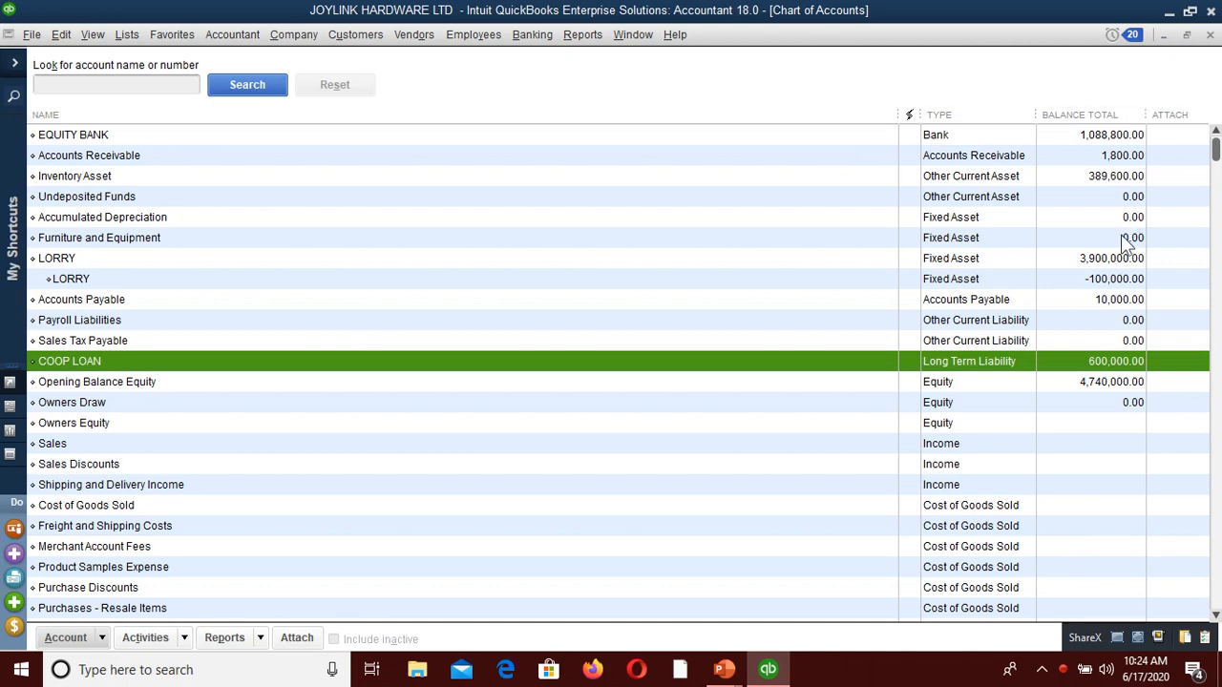
pyautogui.click(1213, 36)
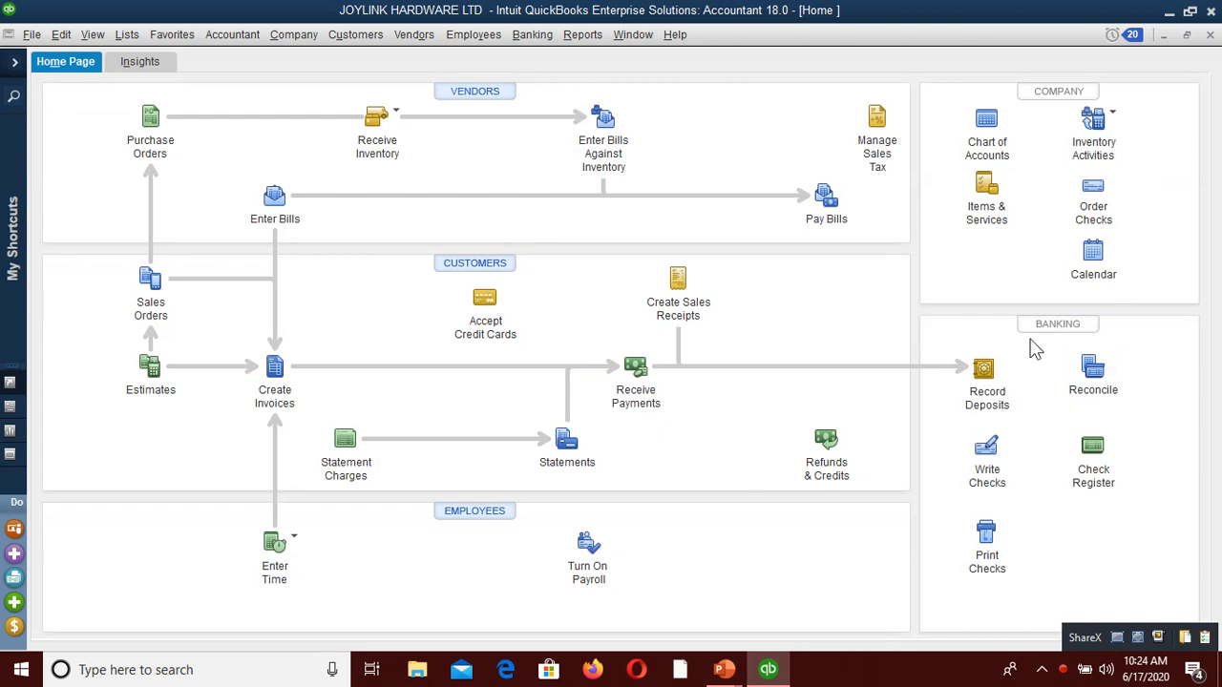
# - Write and save a check from EQUITY BANK for 300,000, with COOP LOAN as its expense account
pyautogui.click(988, 456)
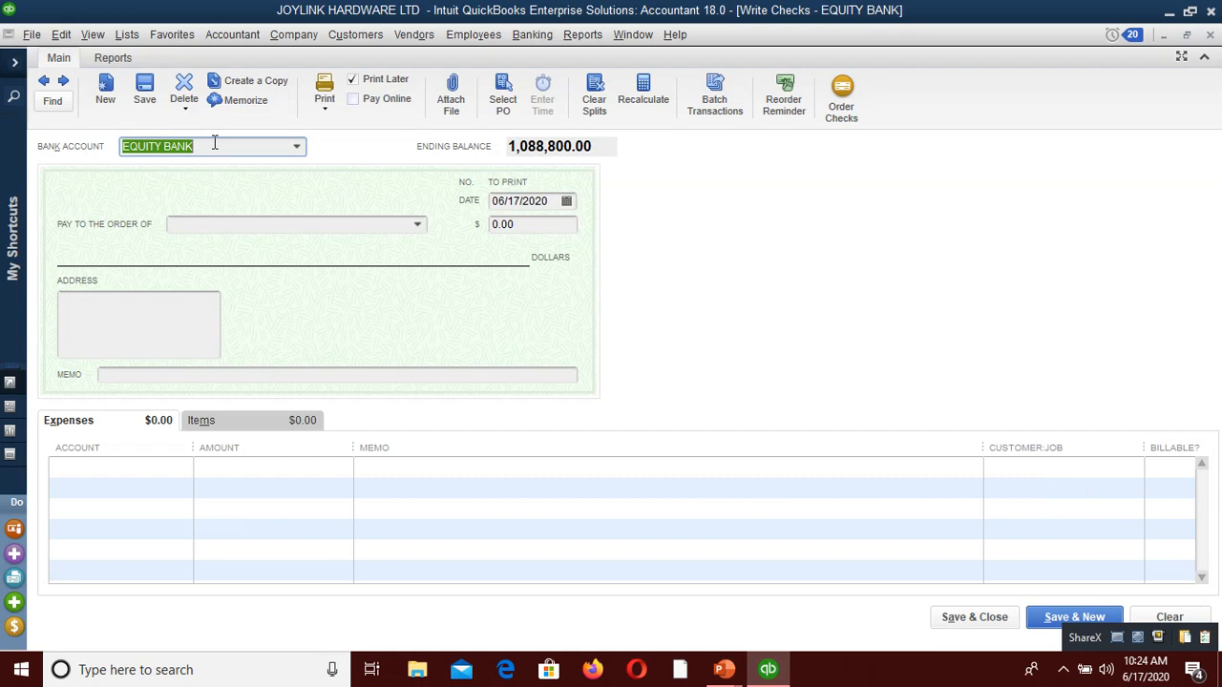
pyautogui.click(124, 466)
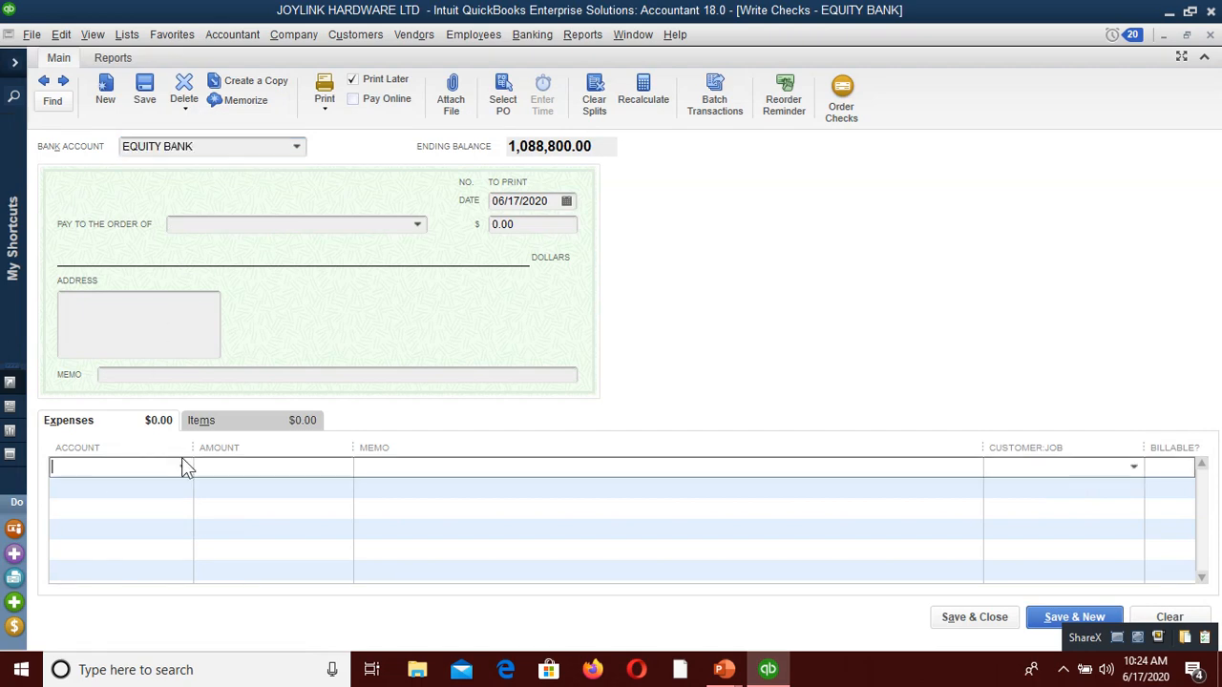
pyautogui.click(183, 467)
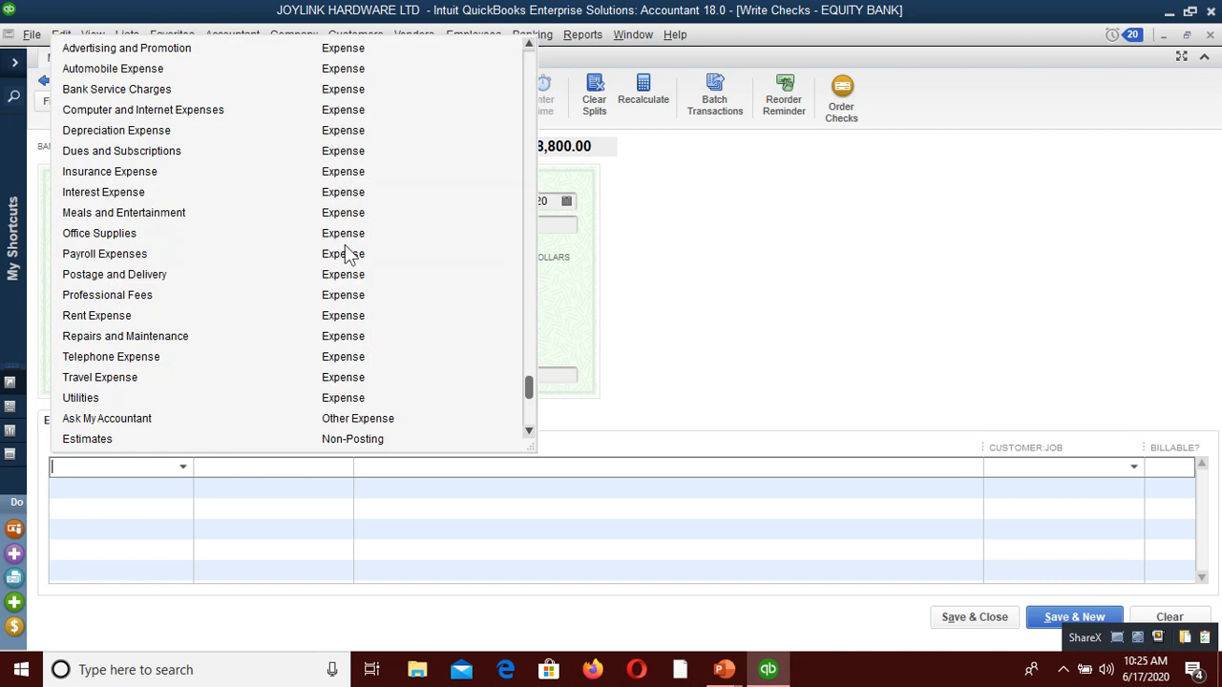
pyautogui.scroll(10, 348, 256)
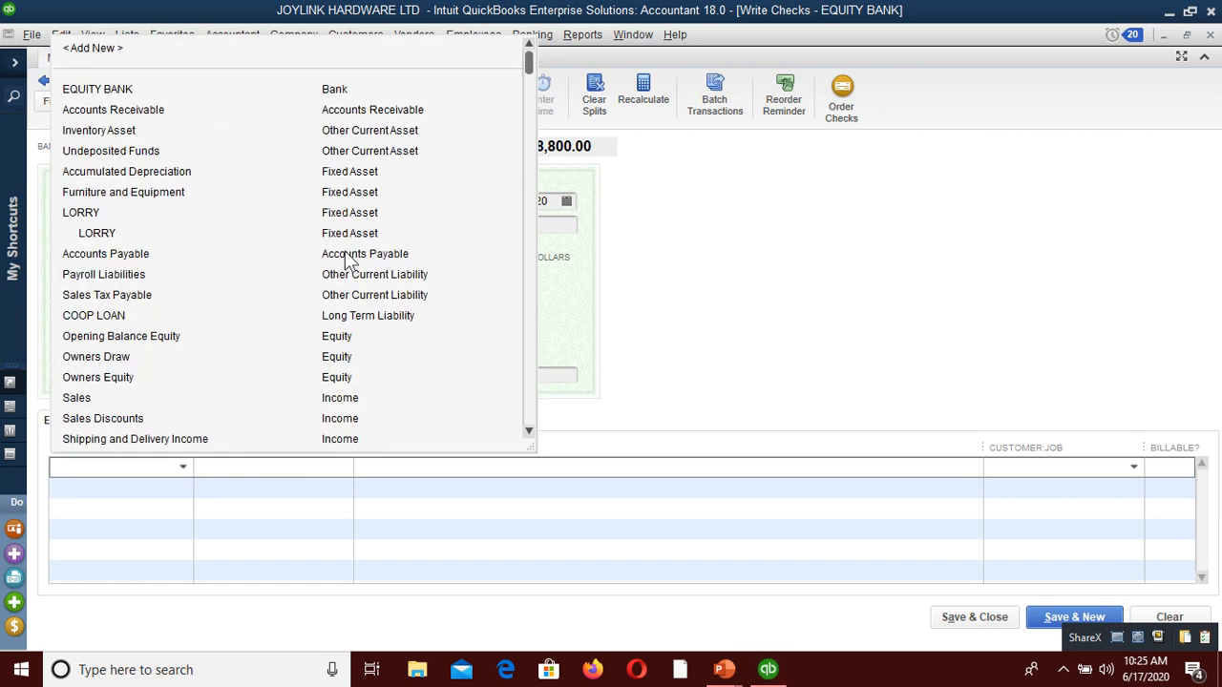
pyautogui.click(360, 316)
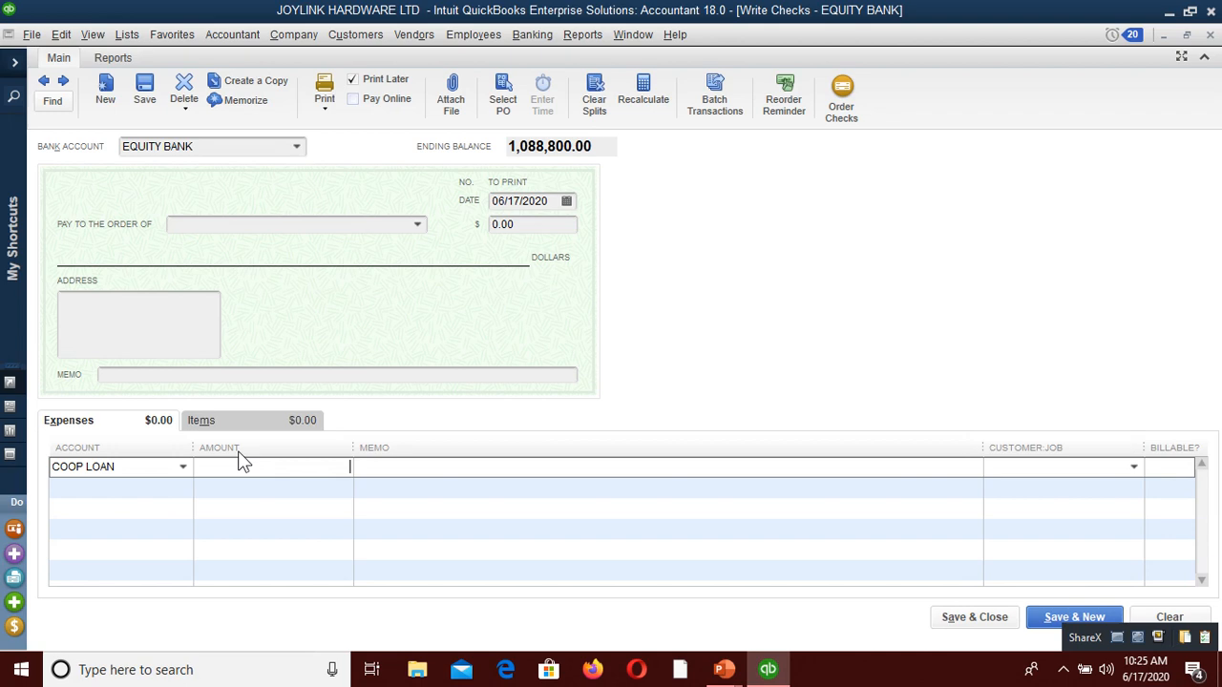
pyautogui.write('300000')
pyautogui.click(976, 617)
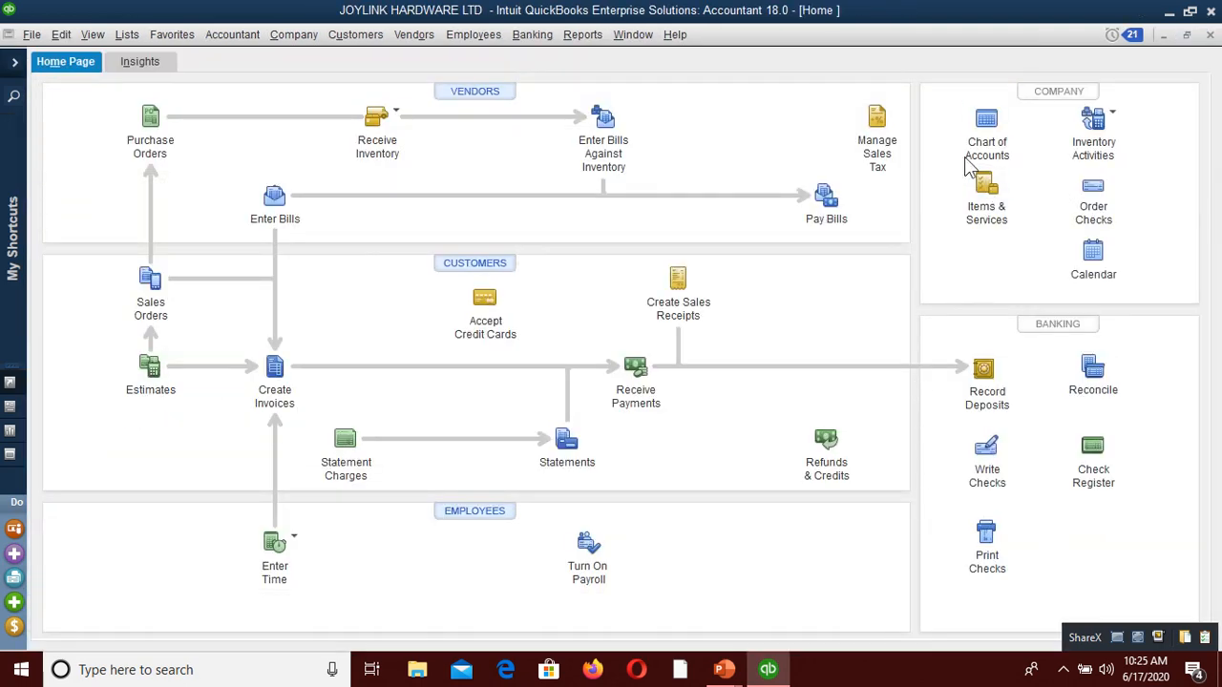
# - Review the COOP LOAN balance in the chart of accounts, close the list and bring back the home page
pyautogui.click(989, 122)
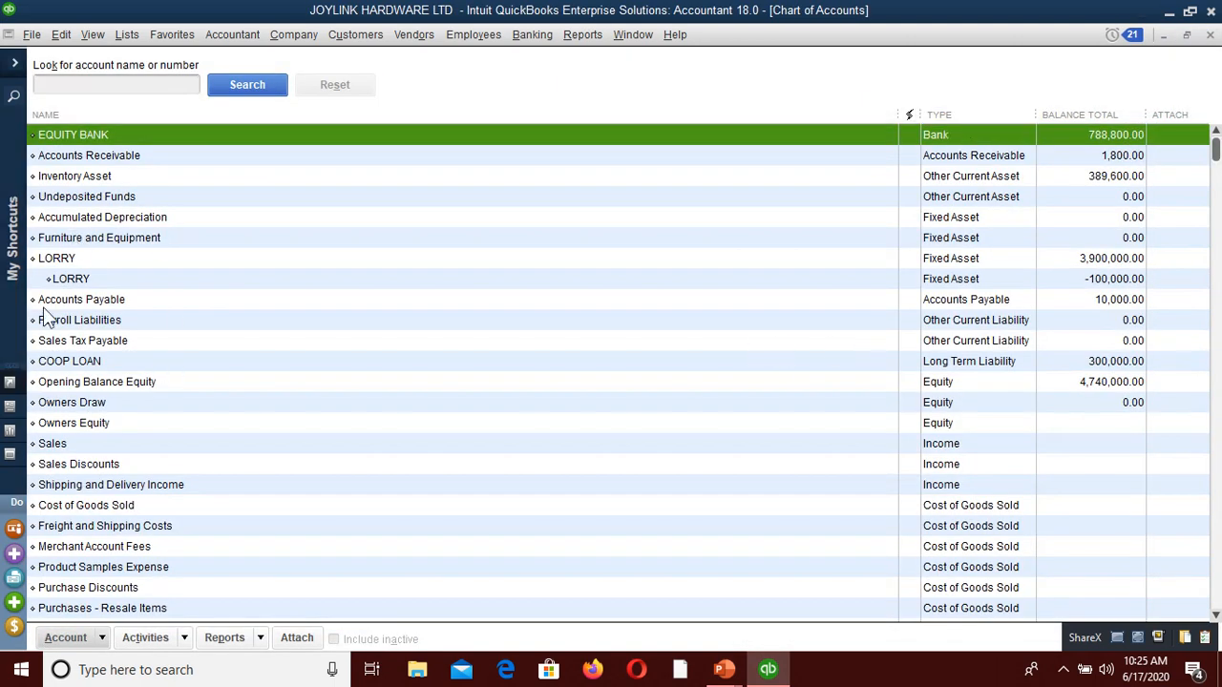
pyautogui.click(91, 361)
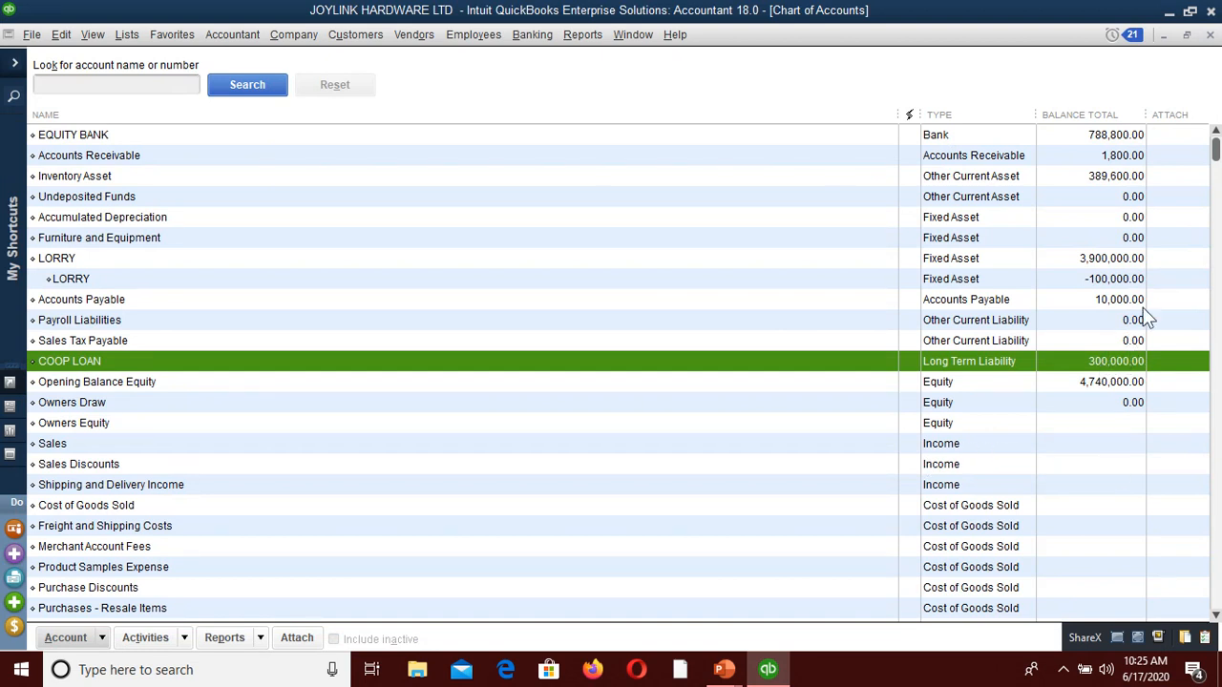
pyautogui.click(1209, 34)
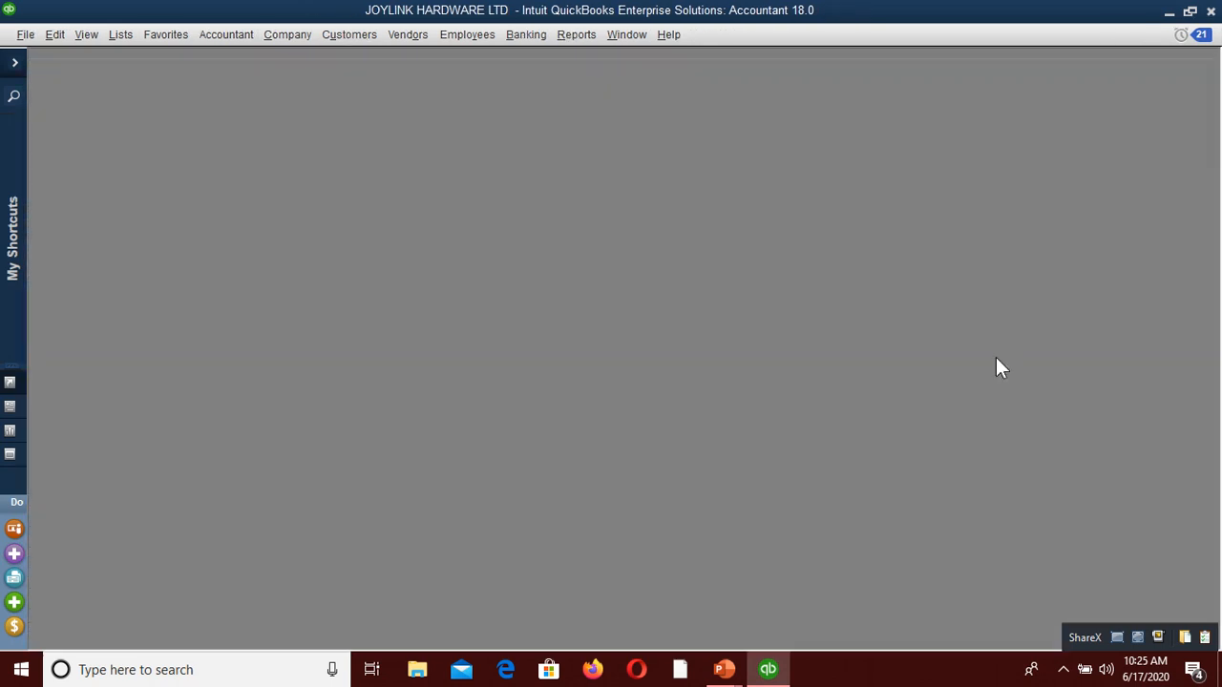
pyautogui.click(14, 62)
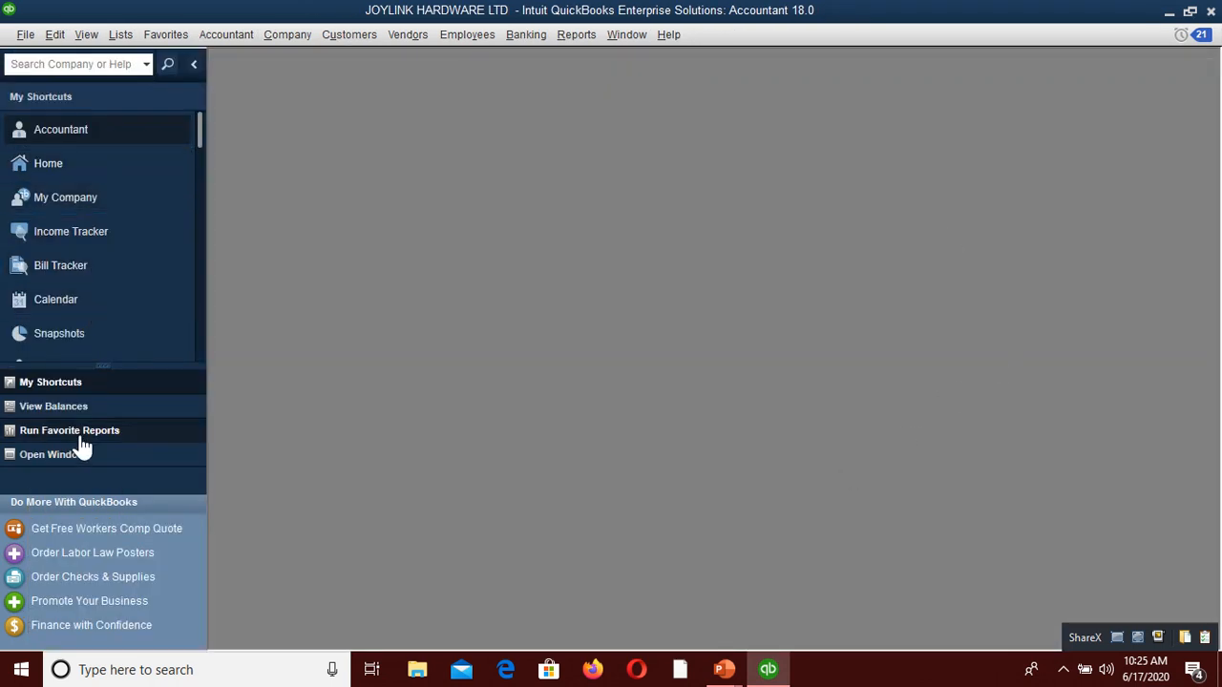
pyautogui.click(84, 169)
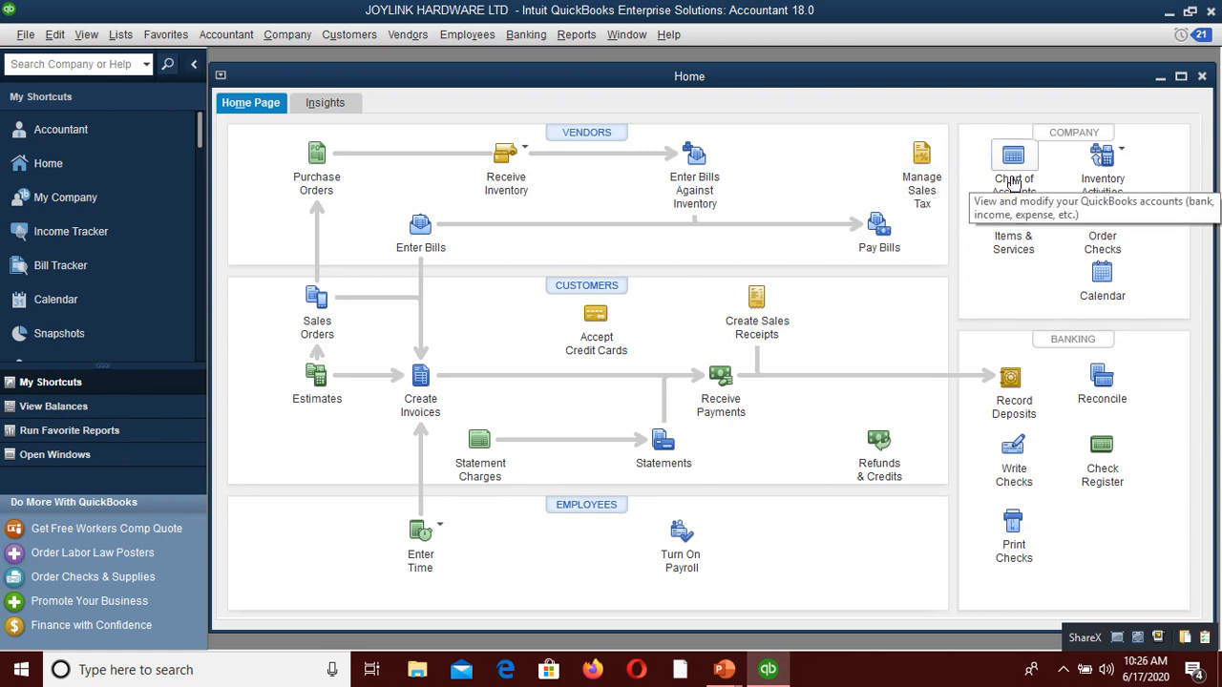
pyautogui.click(1018, 449)
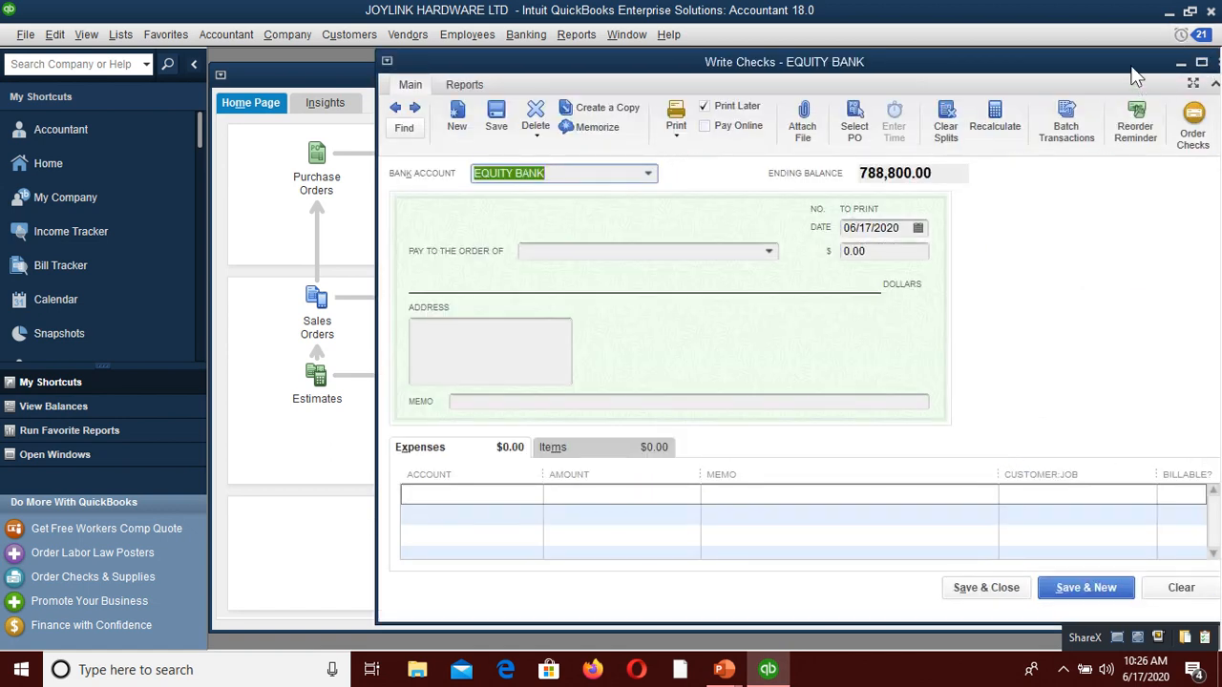
pyautogui.moveTo(1093, 75); pyautogui.dragTo(964, 68)
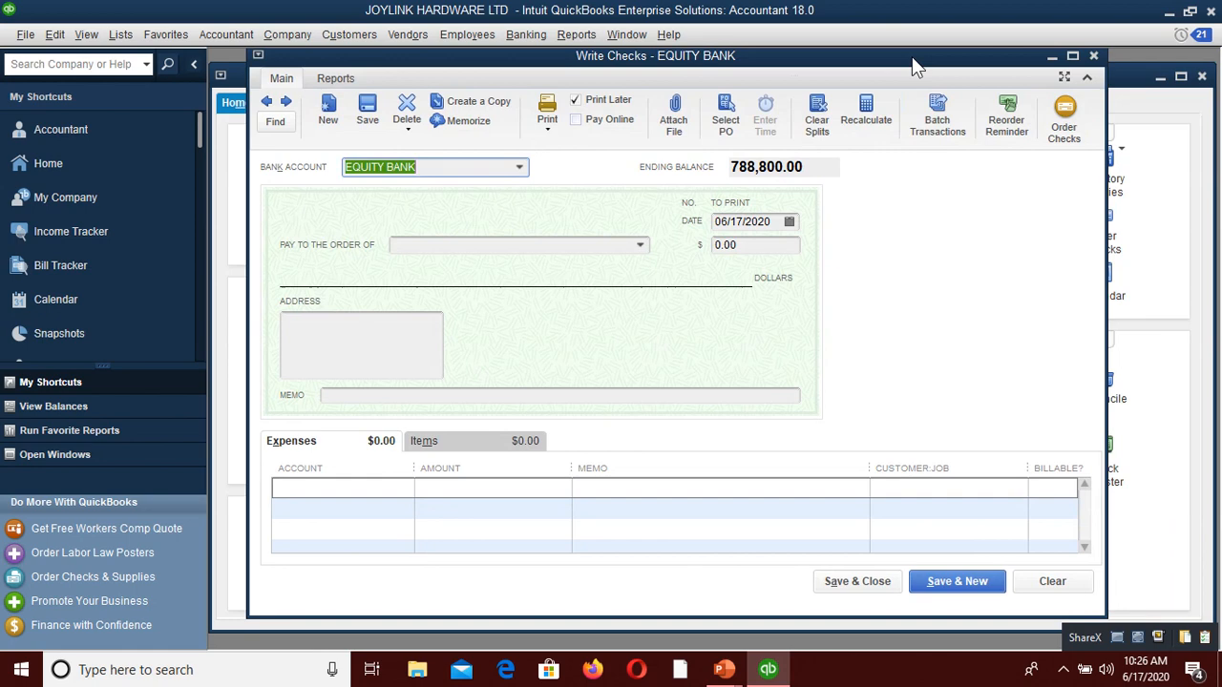
pyautogui.click(1095, 57)
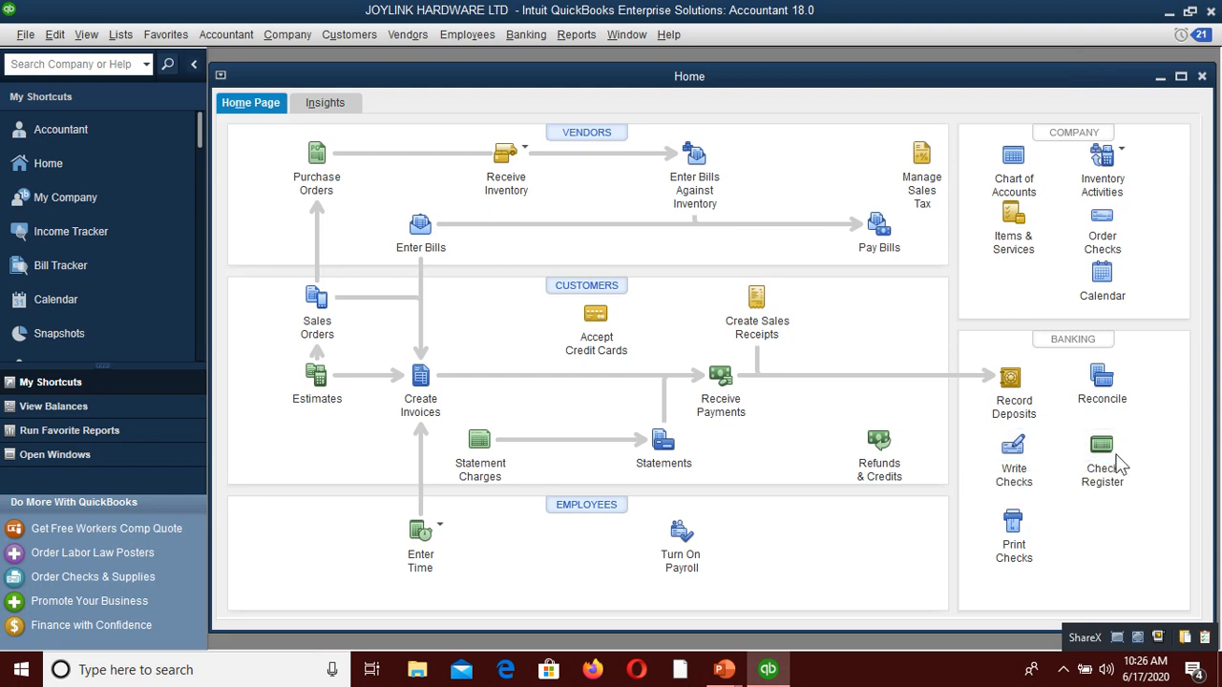
# - Delete the 300,000 COOP LOAN check from the EQUITY BANK check register and close the register
pyautogui.click(1100, 456)
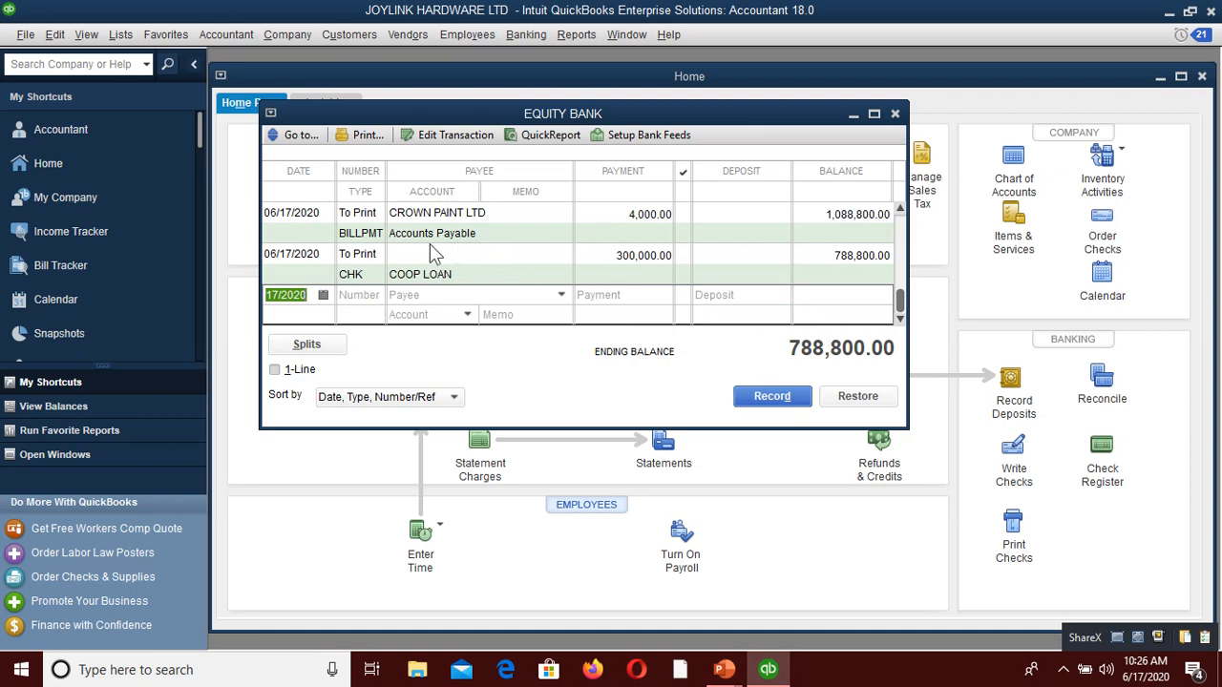
pyautogui.click(455, 272)
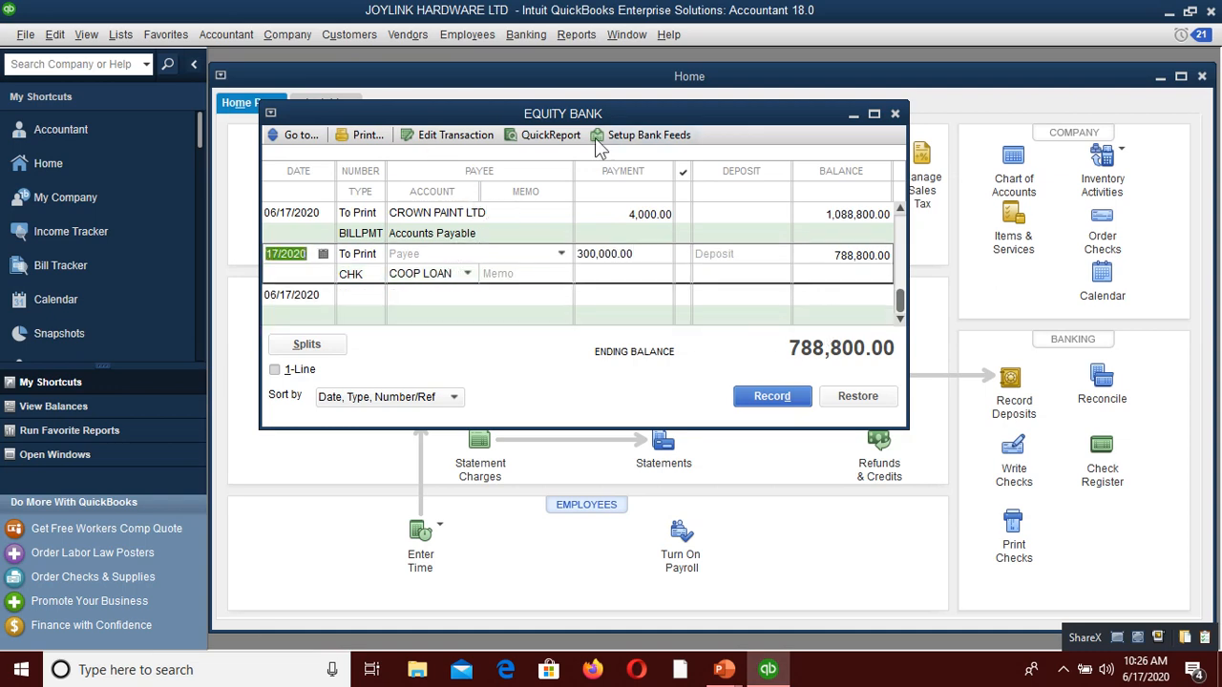
pyautogui.click(446, 255)
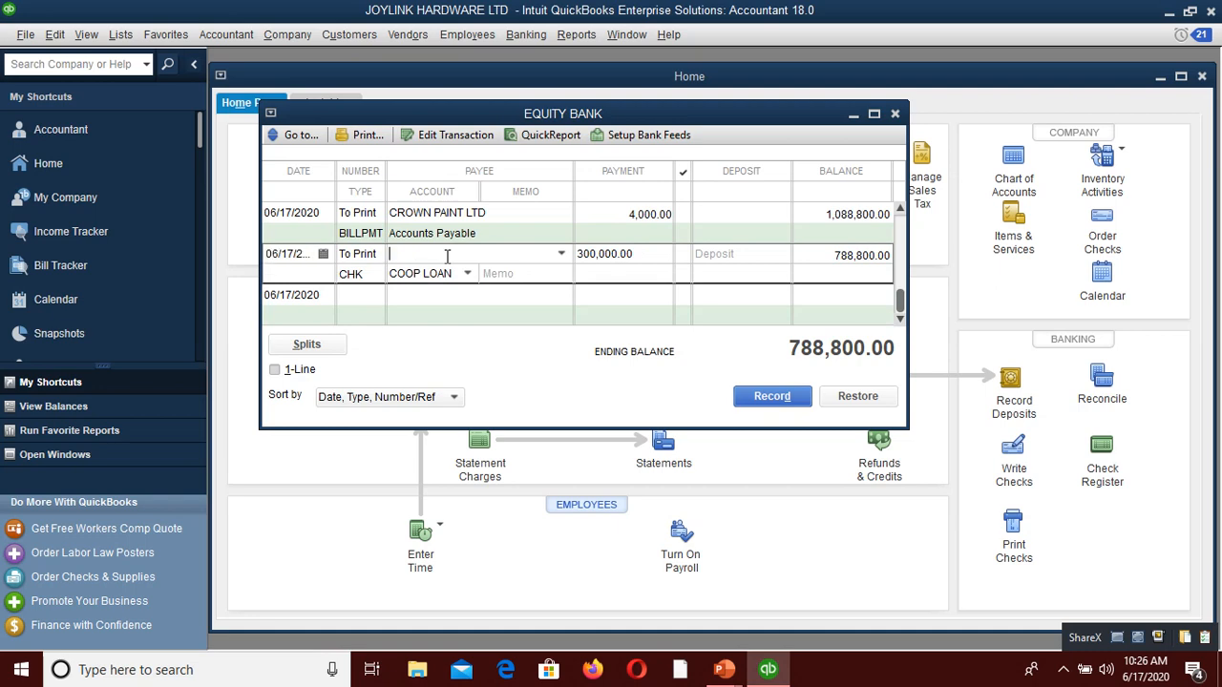
pyautogui.click(599, 254)
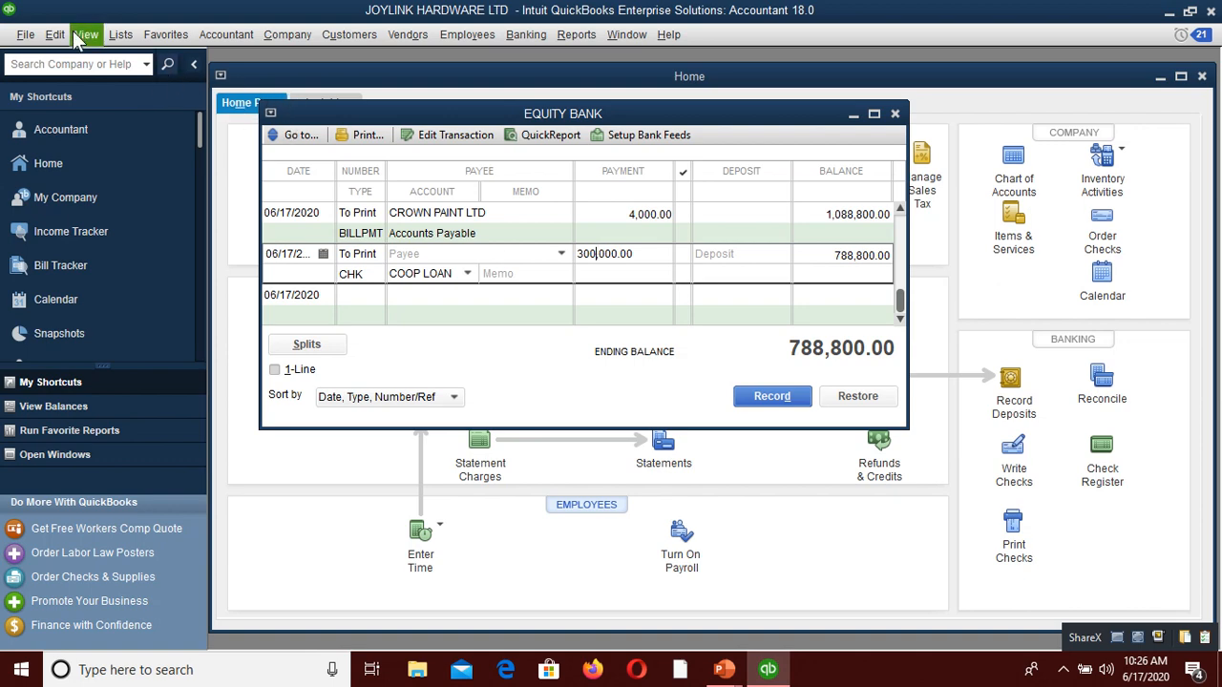
pyautogui.click(54, 35)
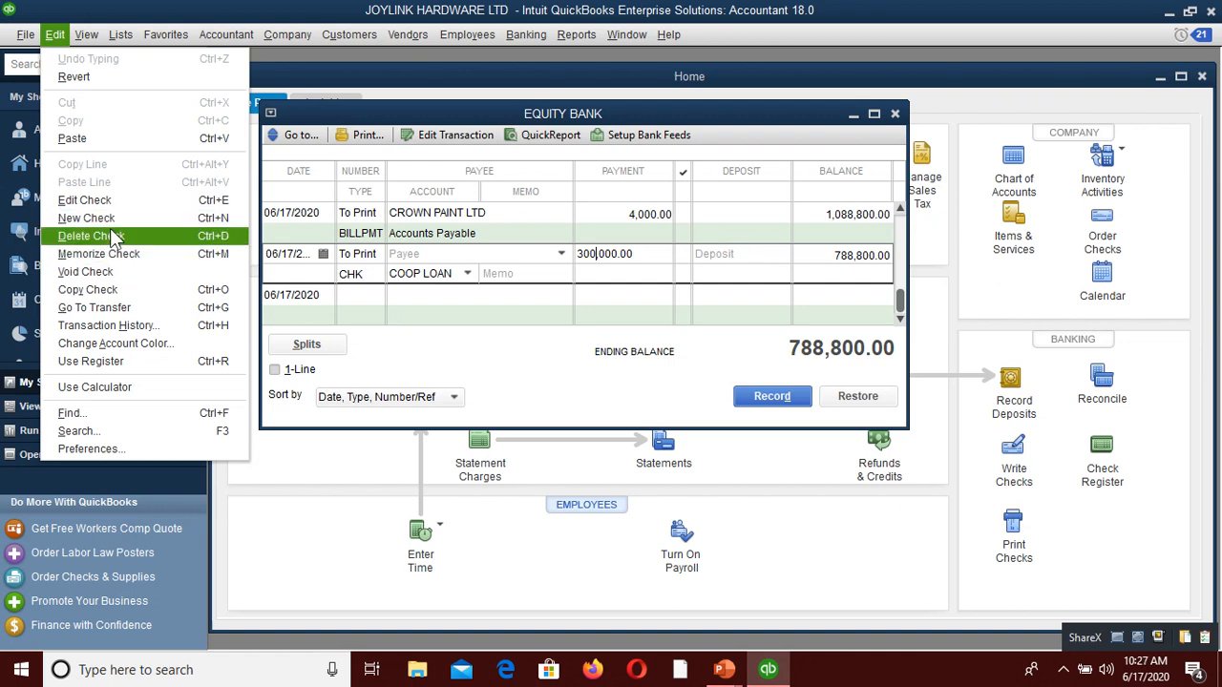
pyautogui.click(113, 236)
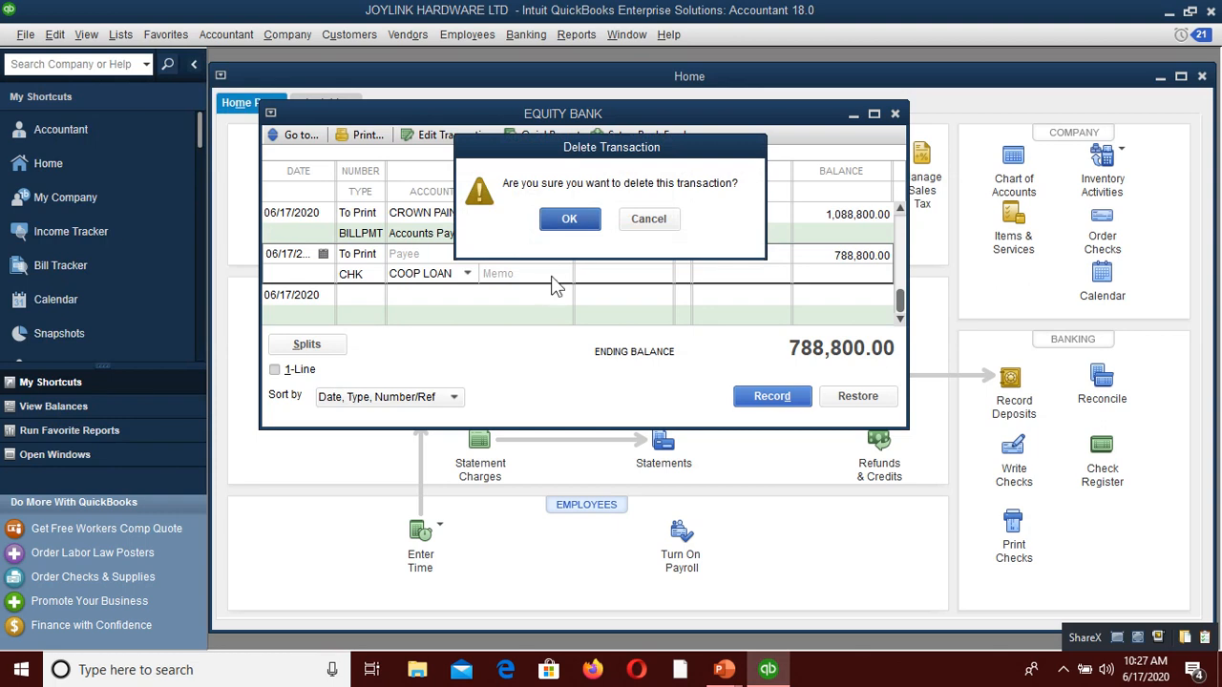
pyautogui.click(570, 219)
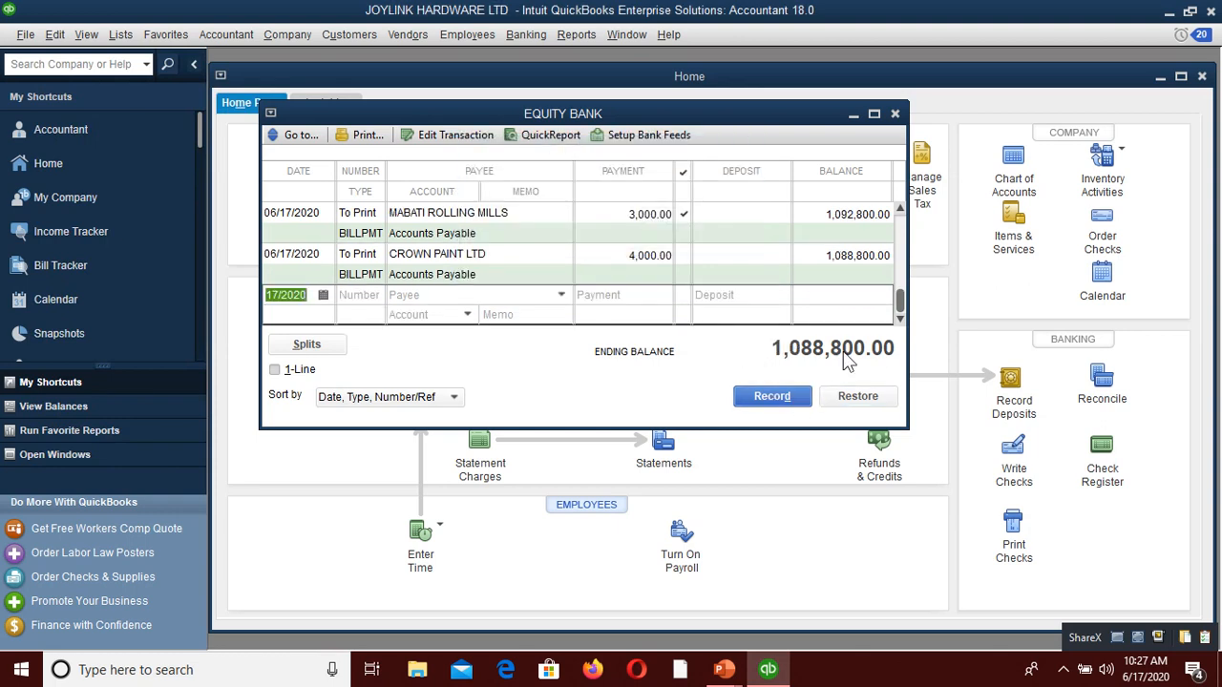
pyautogui.click(775, 403)
pyautogui.click(894, 113)
# - Verify the COOP LOAN balance in the maximized chart of accounts and return to the home page
pyautogui.click(1014, 158)
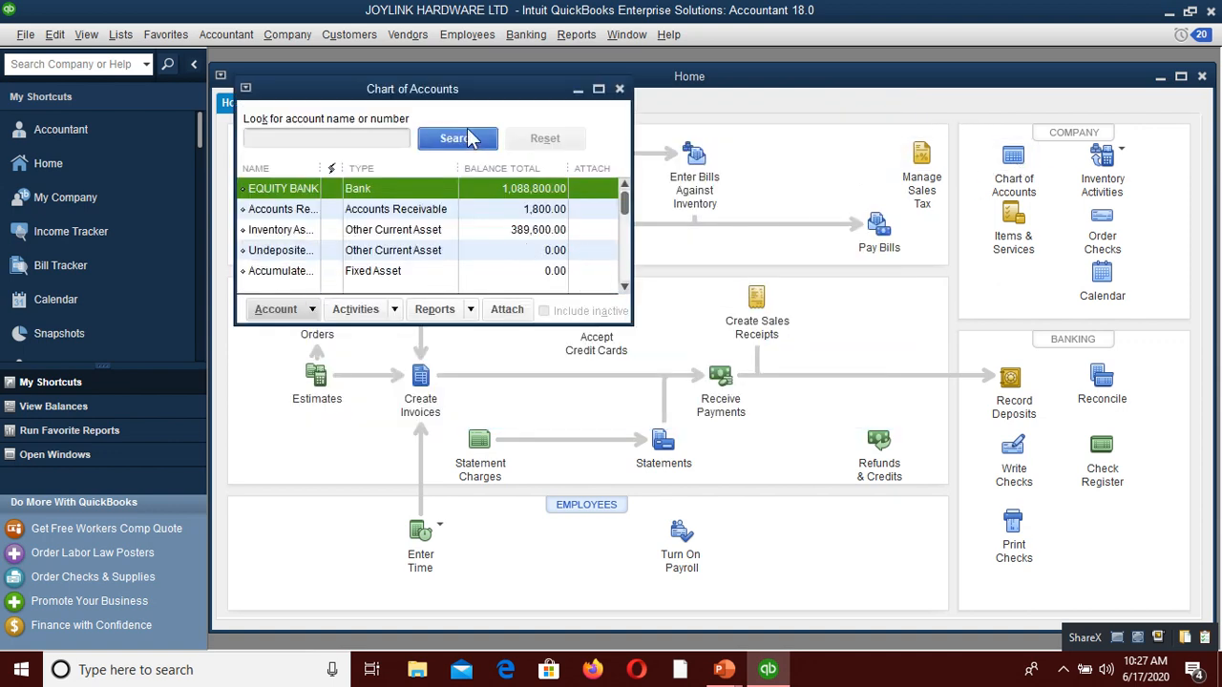
pyautogui.click(598, 88)
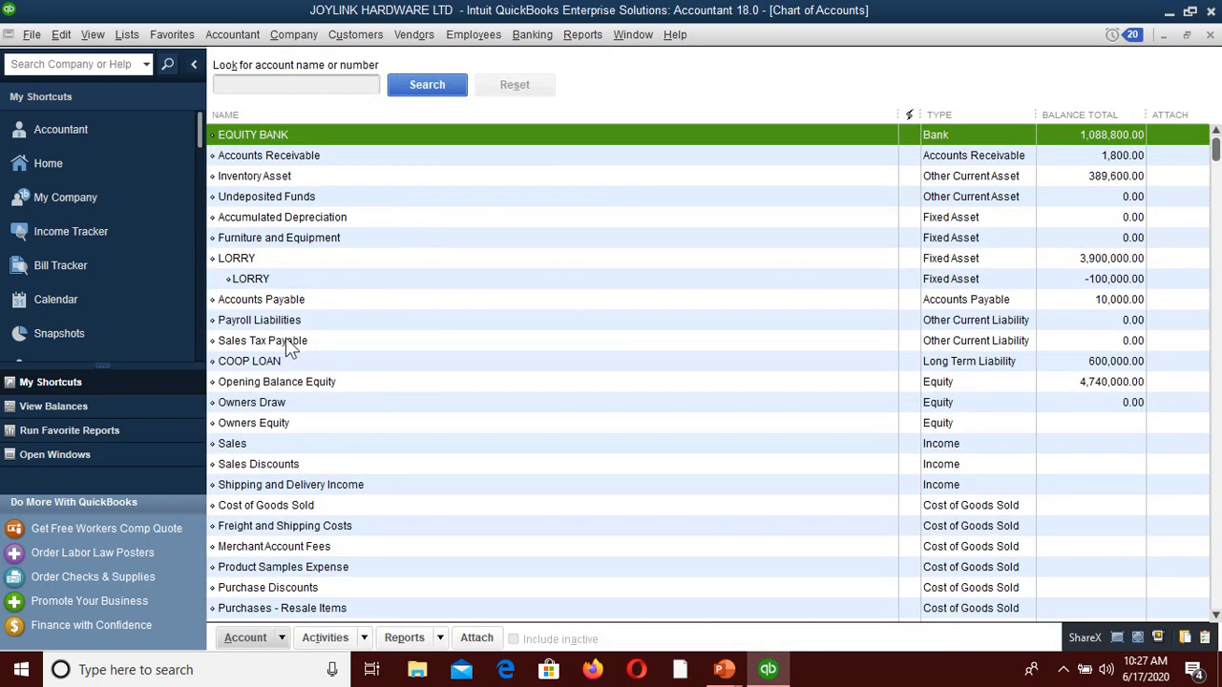
pyautogui.click(265, 366)
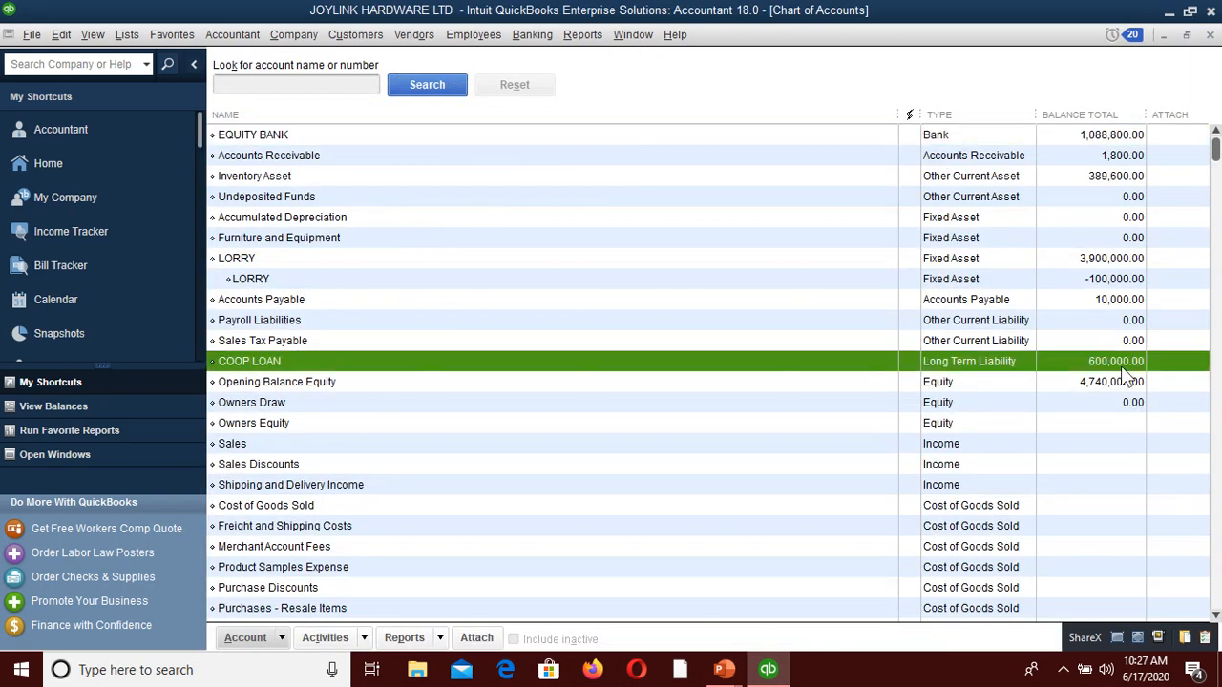
pyautogui.click(1209, 36)
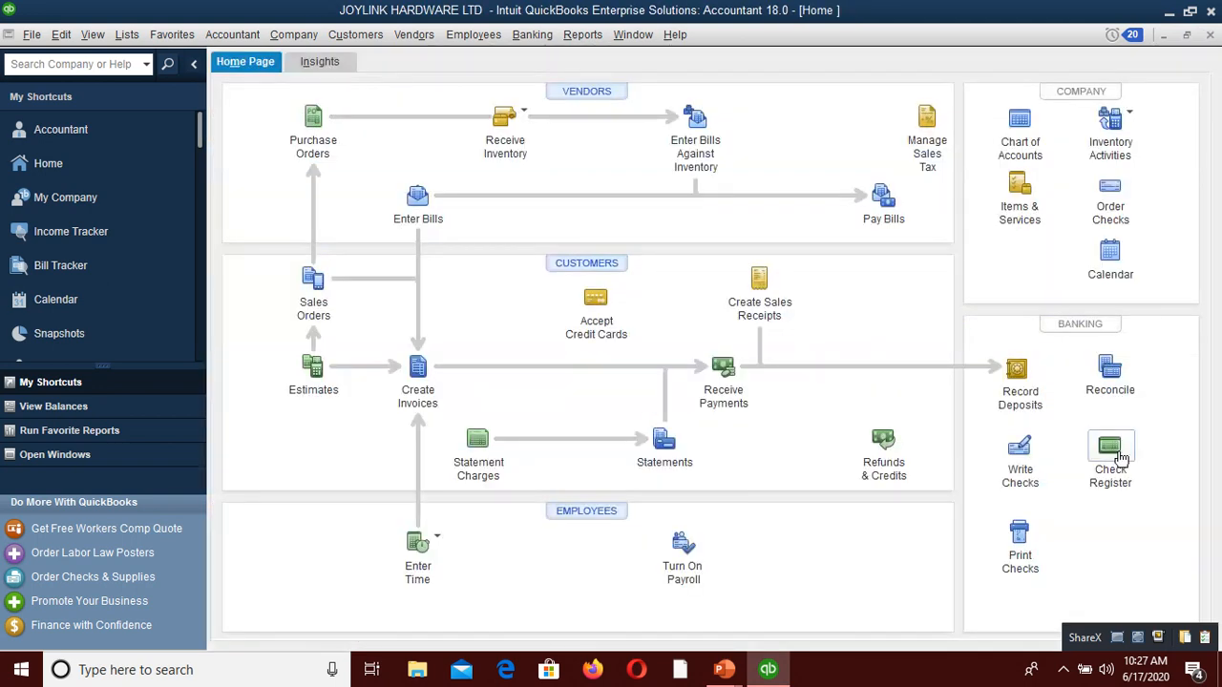